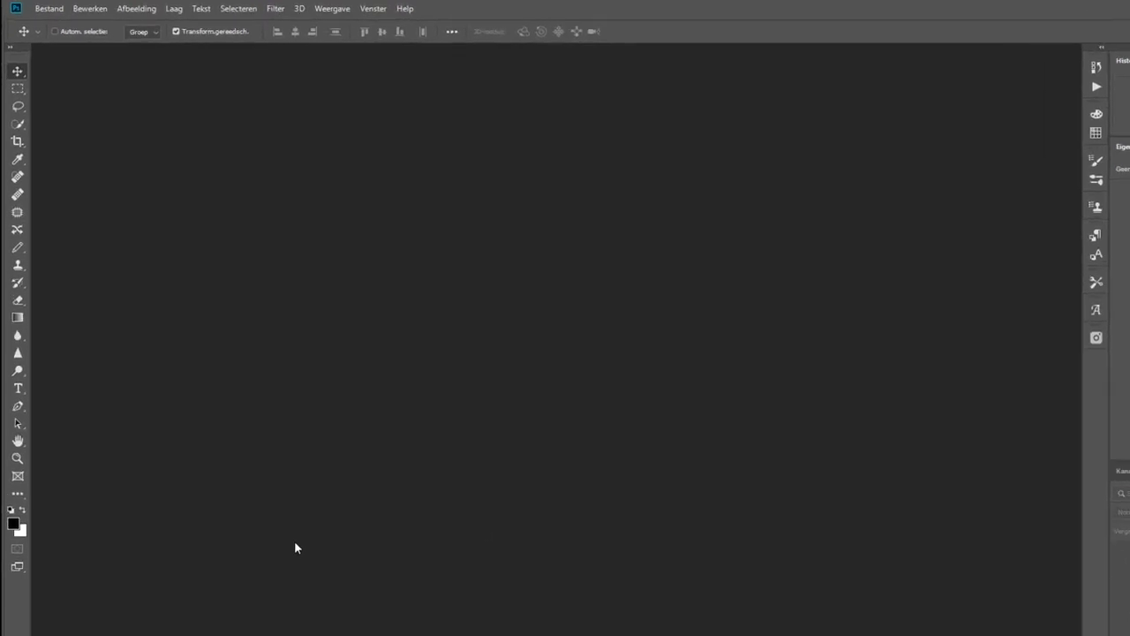
Step: Create a new white-background document, Naamloos-1, at 3000 x 2000 px and 72 ppi
{"action": "left_click", "coordinate": [46, 11]}
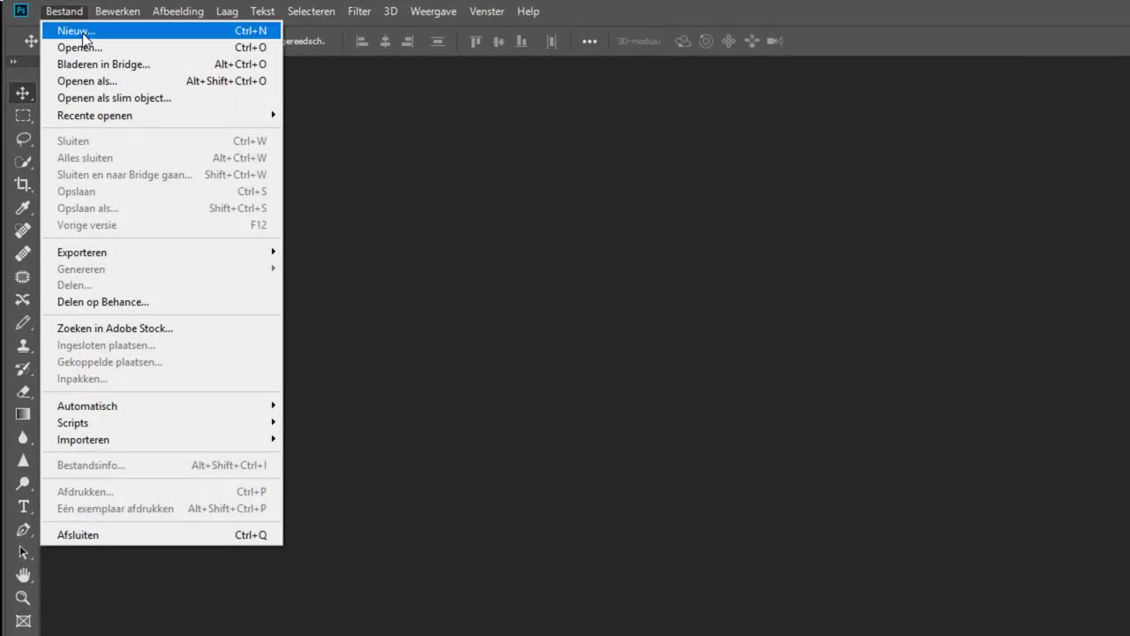
{"action": "left_click", "coordinate": [84, 36]}
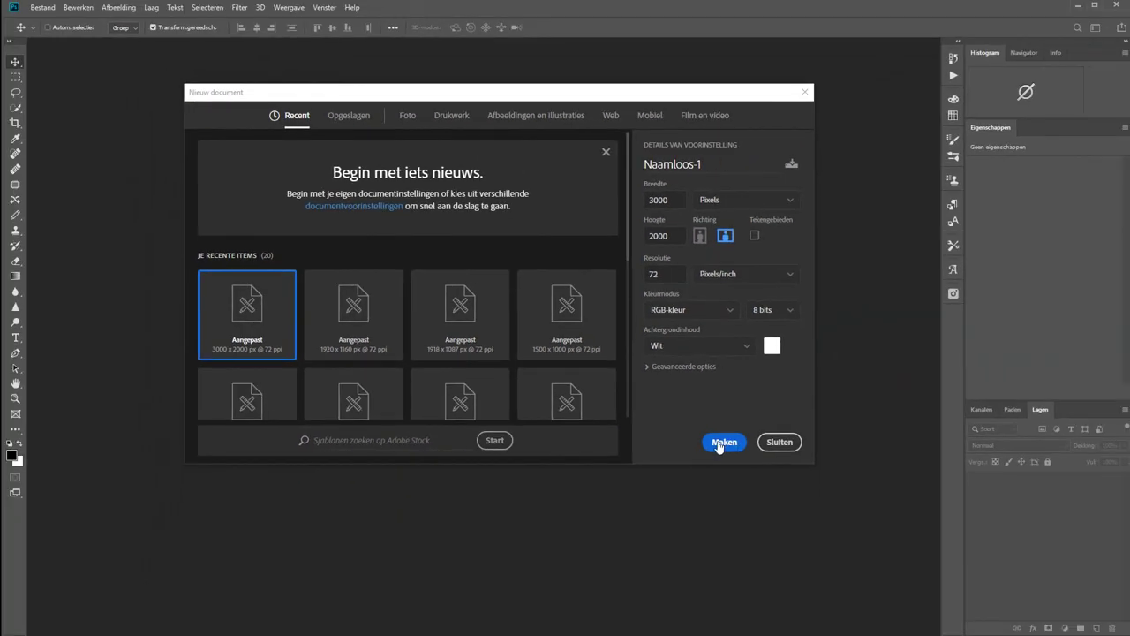
{"action": "left_click", "coordinate": [723, 447]}
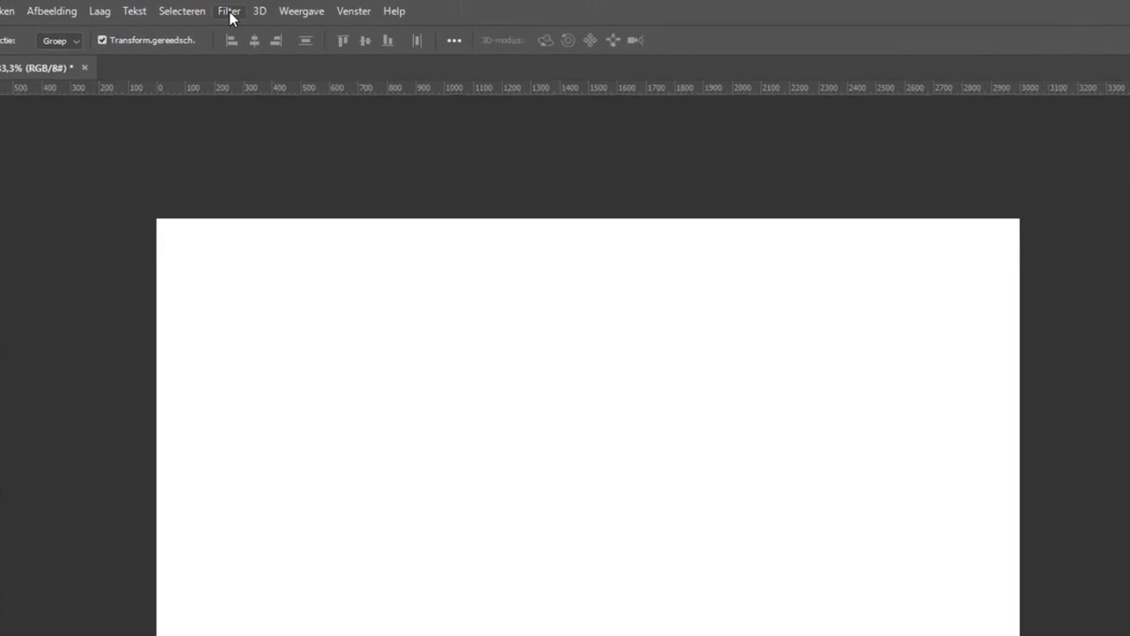
Step: Render Wolken clouds, then Andere wolken difference clouds, on the background layer
{"action": "left_click", "coordinate": [230, 11]}
{"action": "mouse_move", "coordinate": [264, 245]}
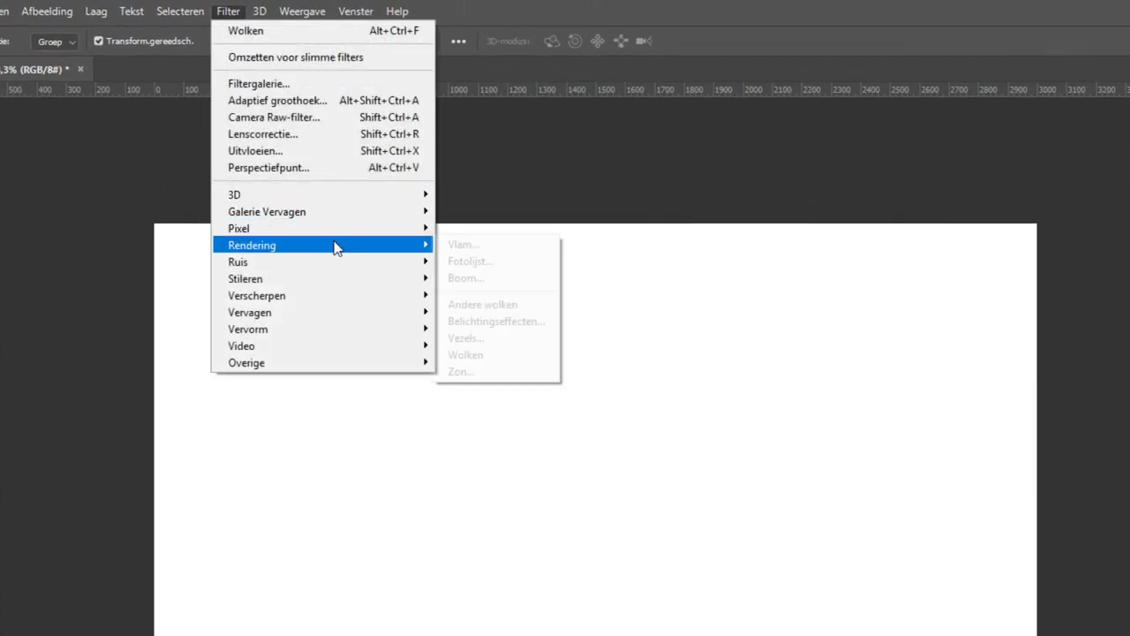
{"action": "left_click", "coordinate": [497, 356]}
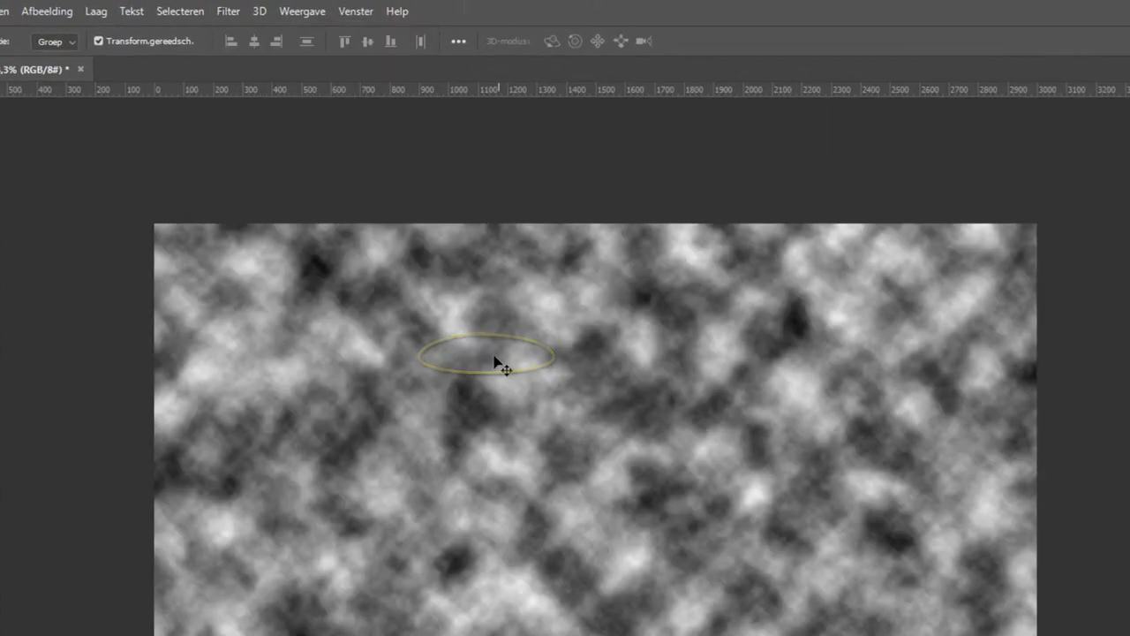
{"action": "left_click", "coordinate": [229, 13]}
{"action": "mouse_move", "coordinate": [265, 245]}
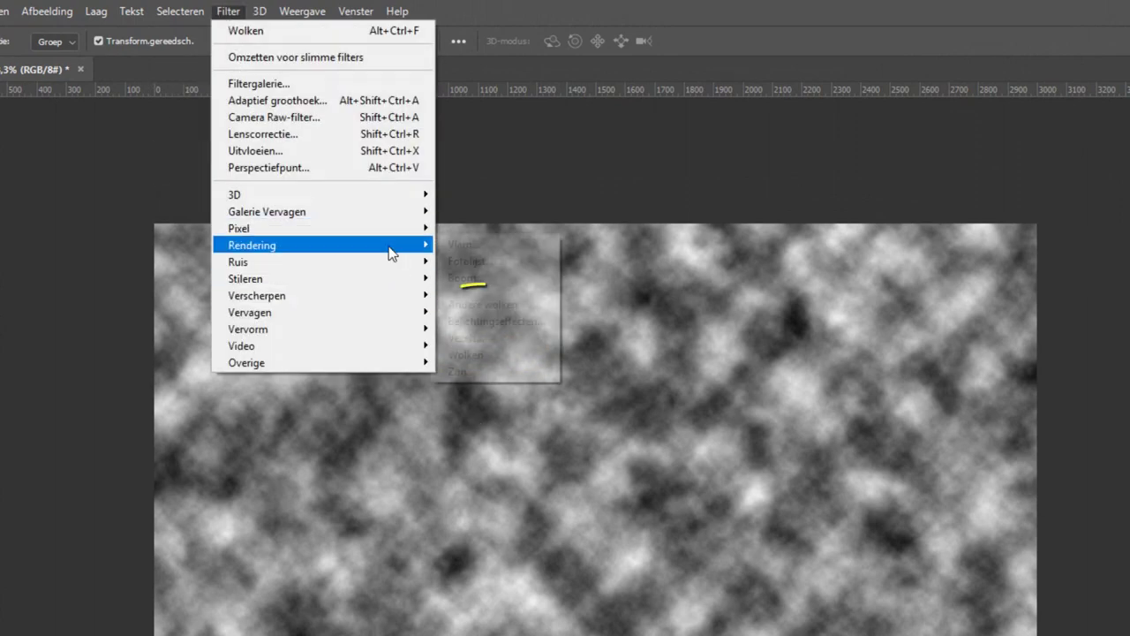
{"action": "left_click", "coordinate": [491, 305]}
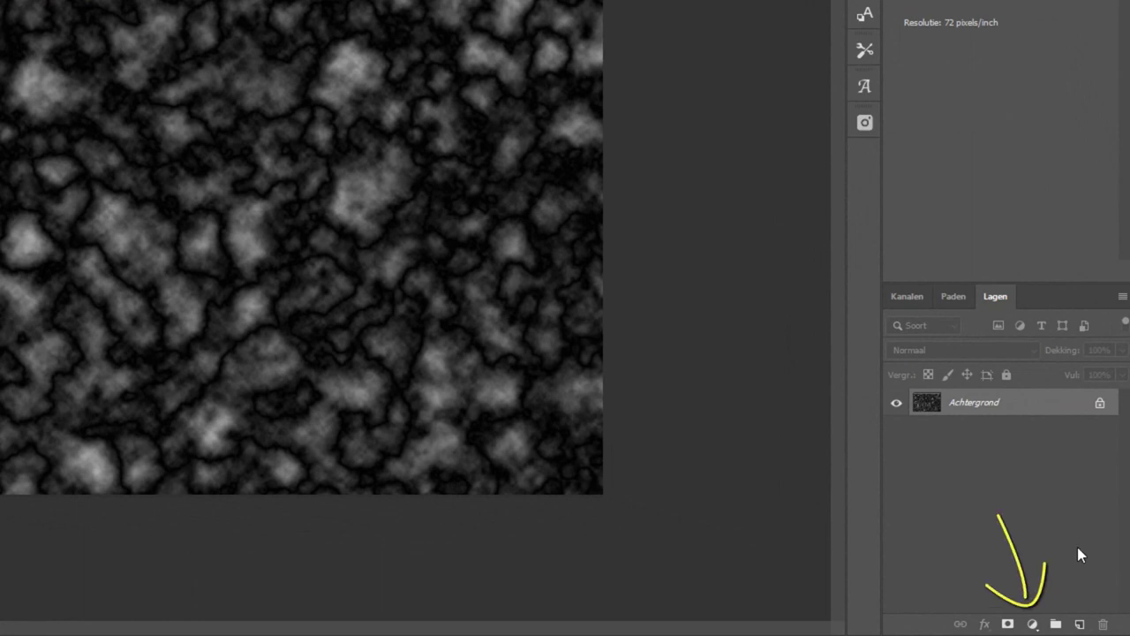
Step: Add a Niveaus 1 layer with input levels 0, 3,17 and 34
{"action": "left_click", "coordinate": [1032, 625]}
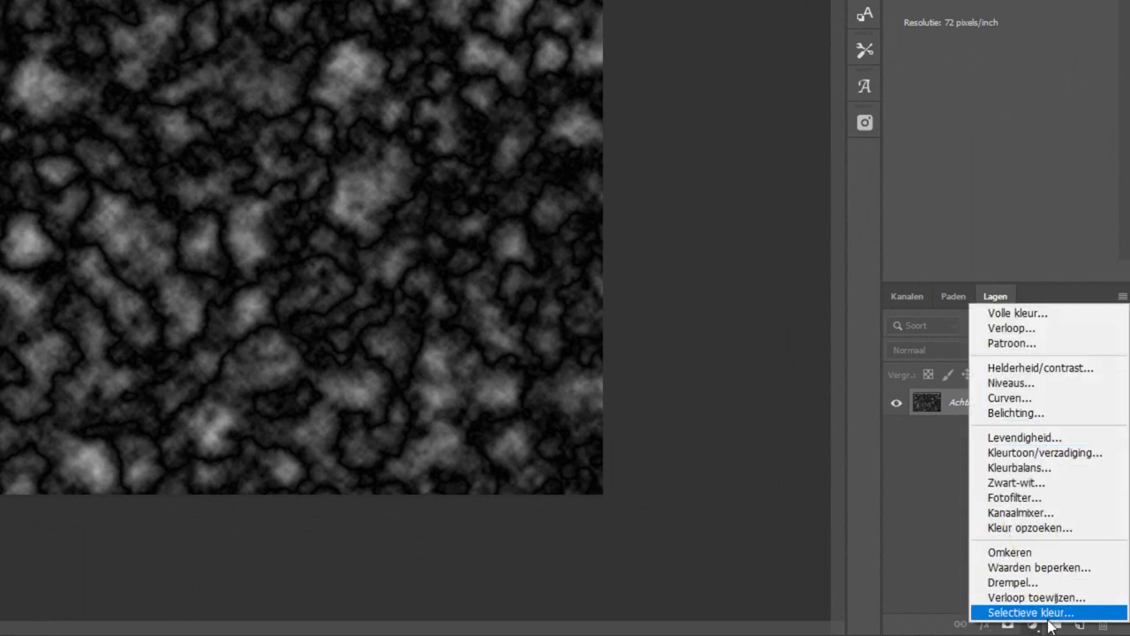
{"action": "left_click", "coordinate": [1027, 385]}
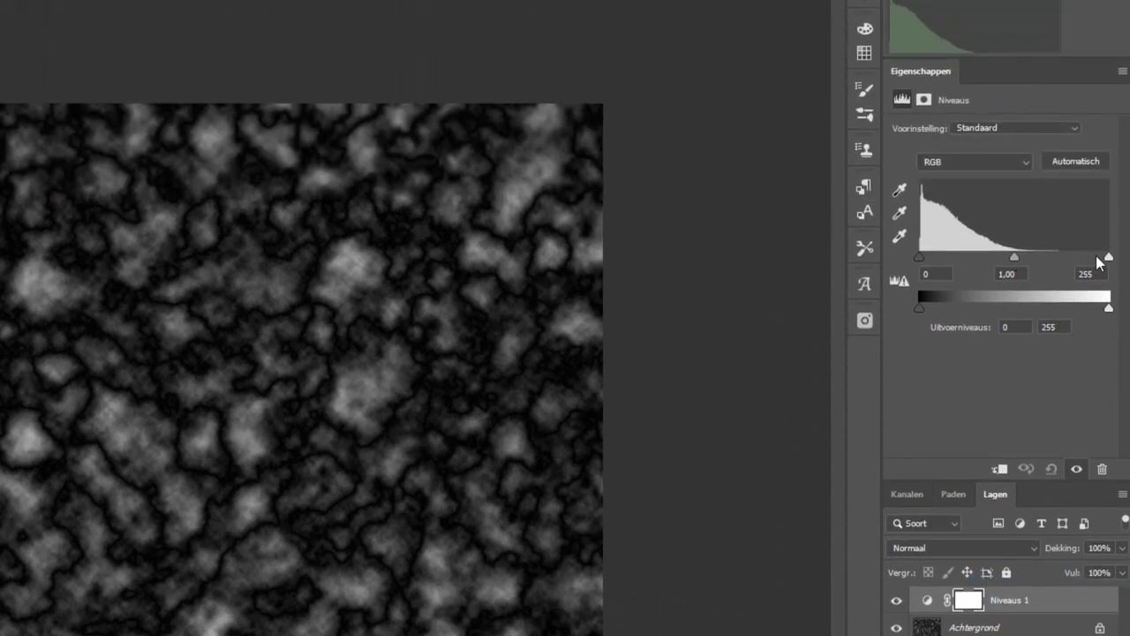
{"action": "left_click_drag", "start_coordinate": [1109, 257], "coordinate": [945, 254]}
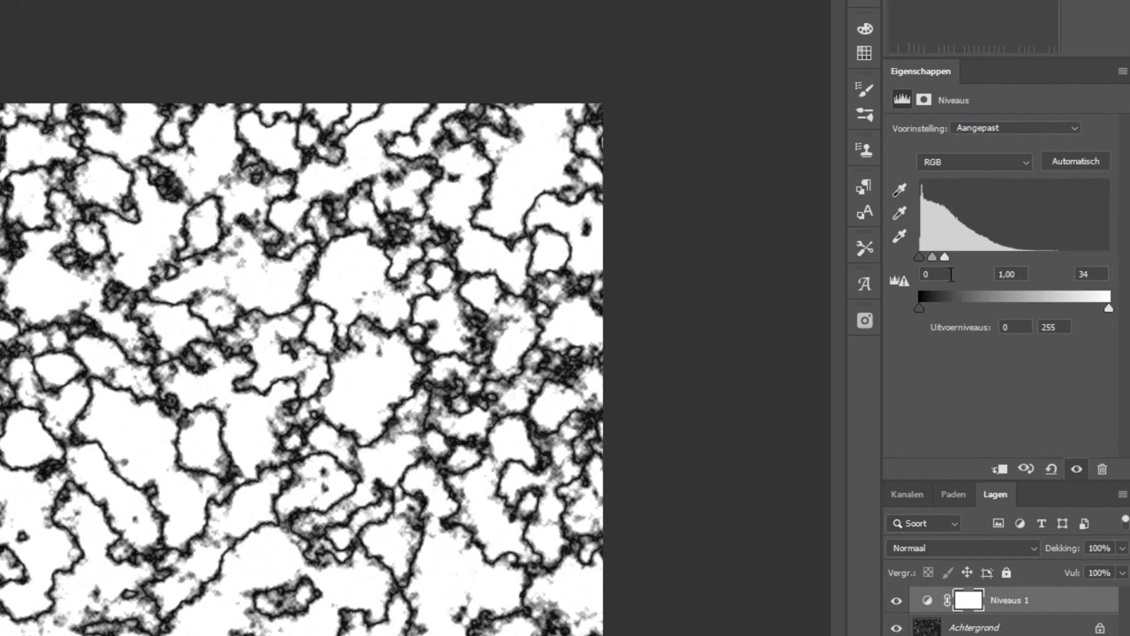
{"action": "left_click_drag", "start_coordinate": [931, 257], "coordinate": [923, 259]}
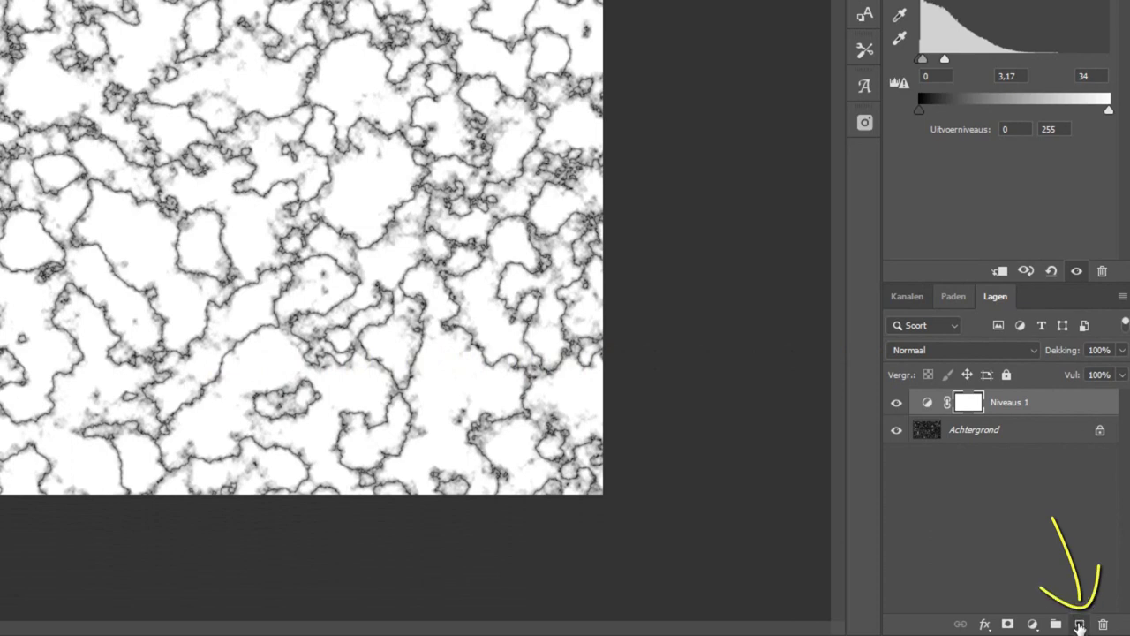
Step: Add Laag 1 and fill it with Wolken, then Andere wolken difference clouds
{"action": "left_click", "coordinate": [1079, 623]}
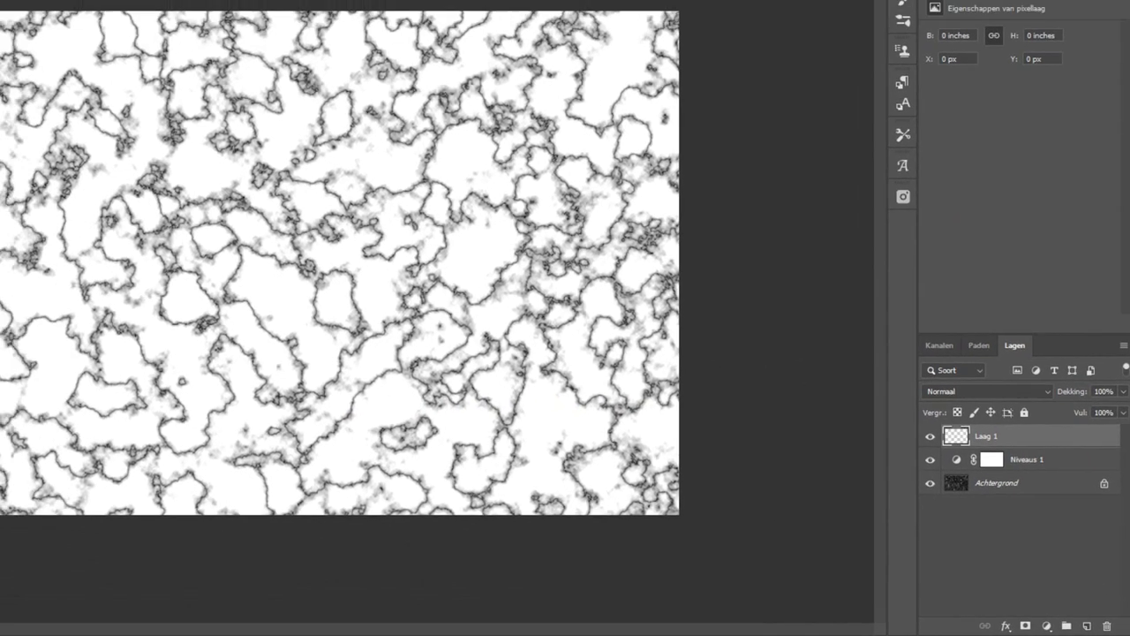
{"action": "left_click", "coordinate": [240, 7]}
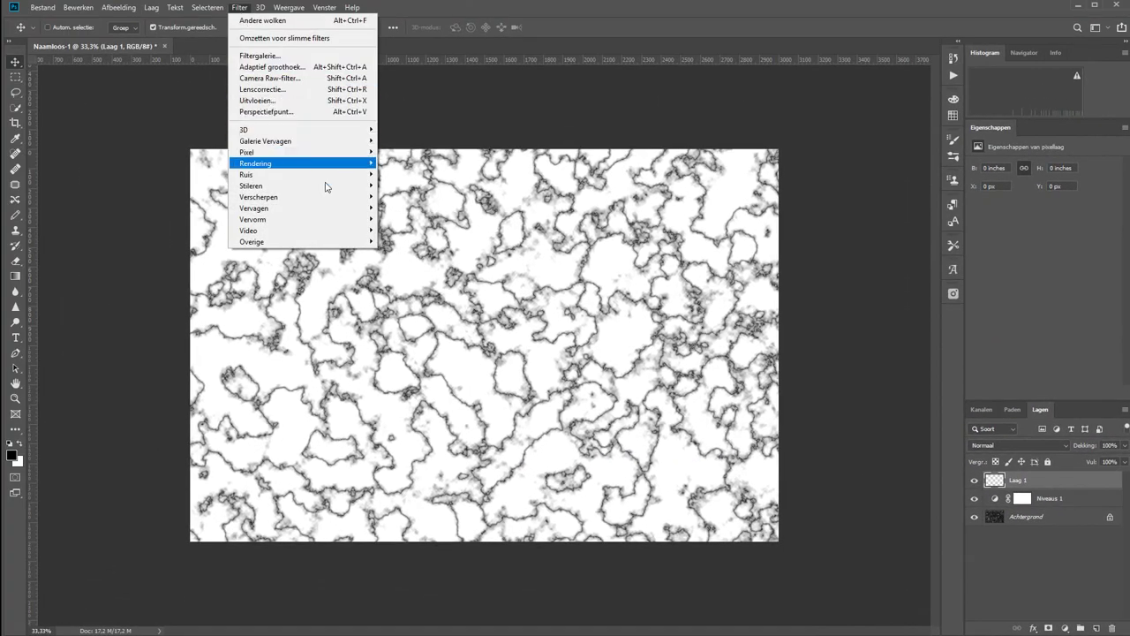
{"action": "left_click", "coordinate": [408, 237]}
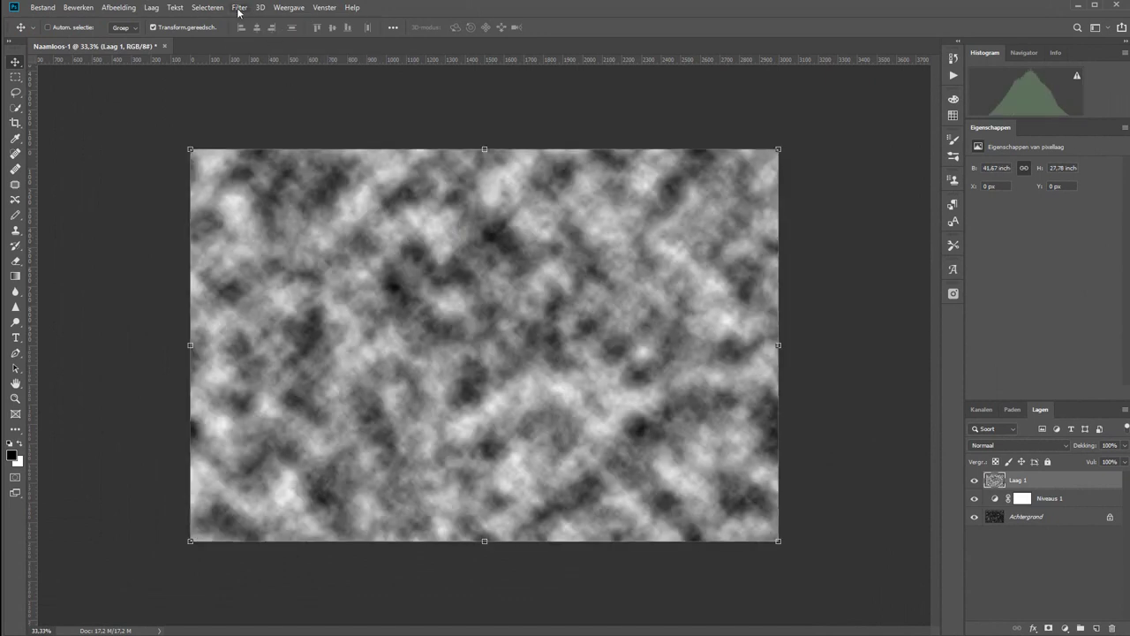
{"action": "left_click", "coordinate": [239, 7]}
{"action": "left_click", "coordinate": [408, 202]}
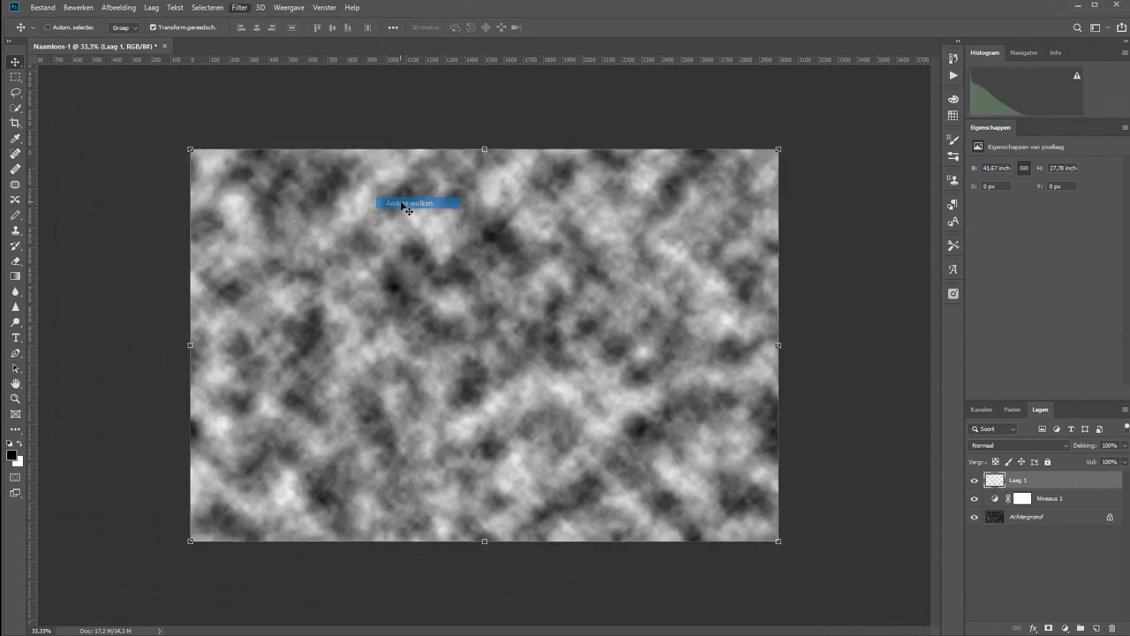
Step: Add a Niveaus 2 levels layer with the white input lowered to 47
{"action": "left_click", "coordinate": [1064, 628]}
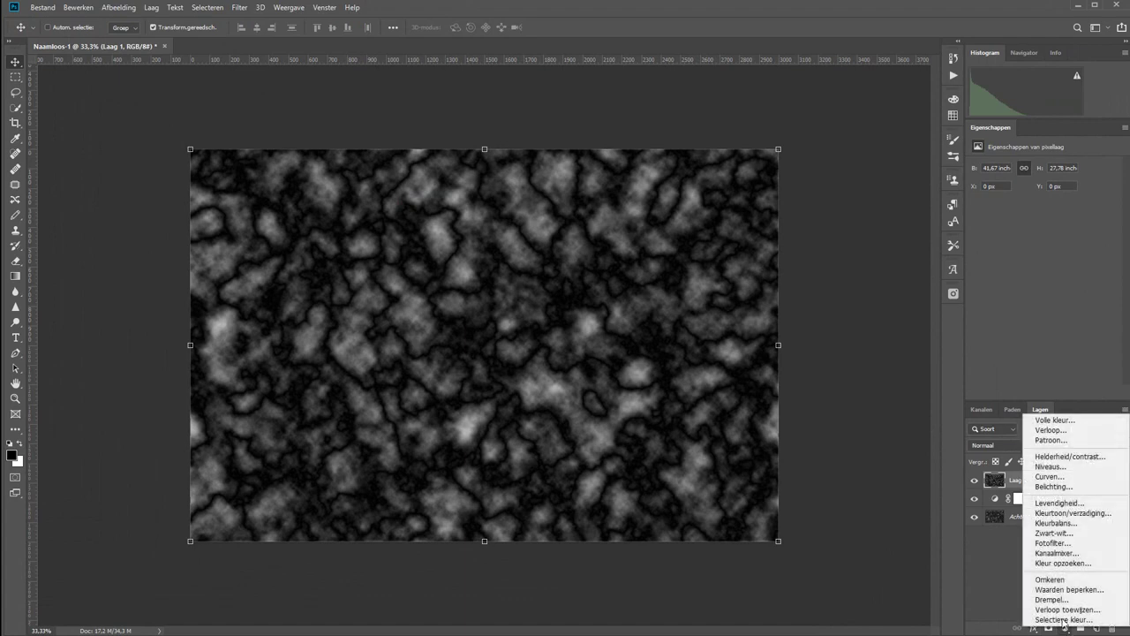
{"action": "left_click", "coordinate": [1065, 473]}
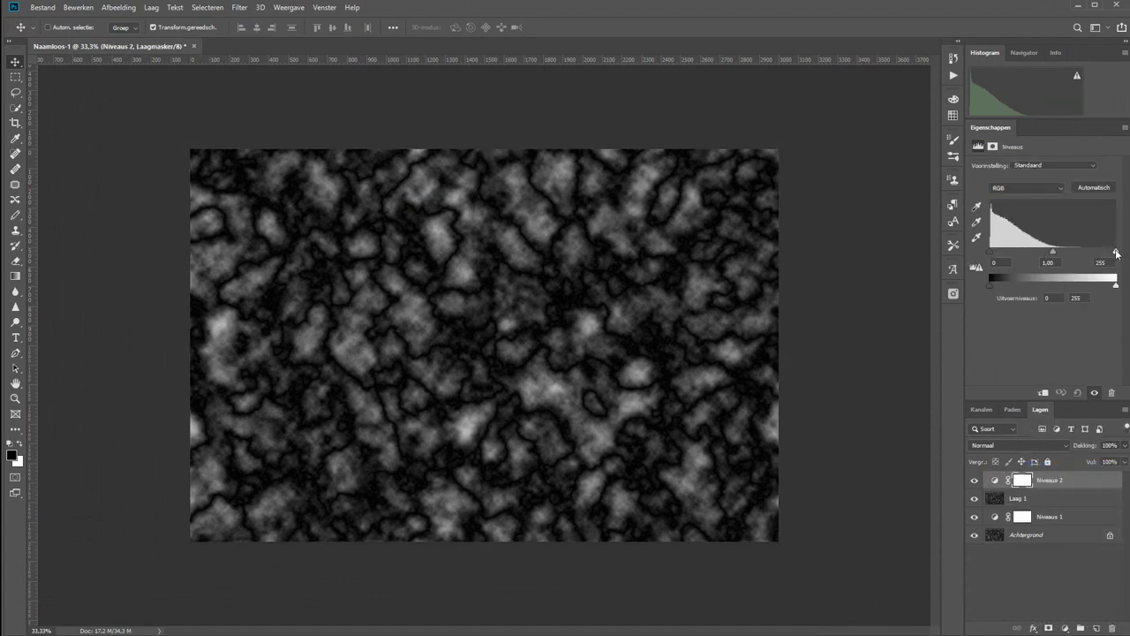
{"action": "mouse_move", "coordinate": [1116, 253]}
{"action": "left_mouse_down"}
{"action": "mouse_move", "coordinate": [997, 254]}
{"action": "mouse_move", "coordinate": [1012, 253]}
{"action": "left_mouse_up"}
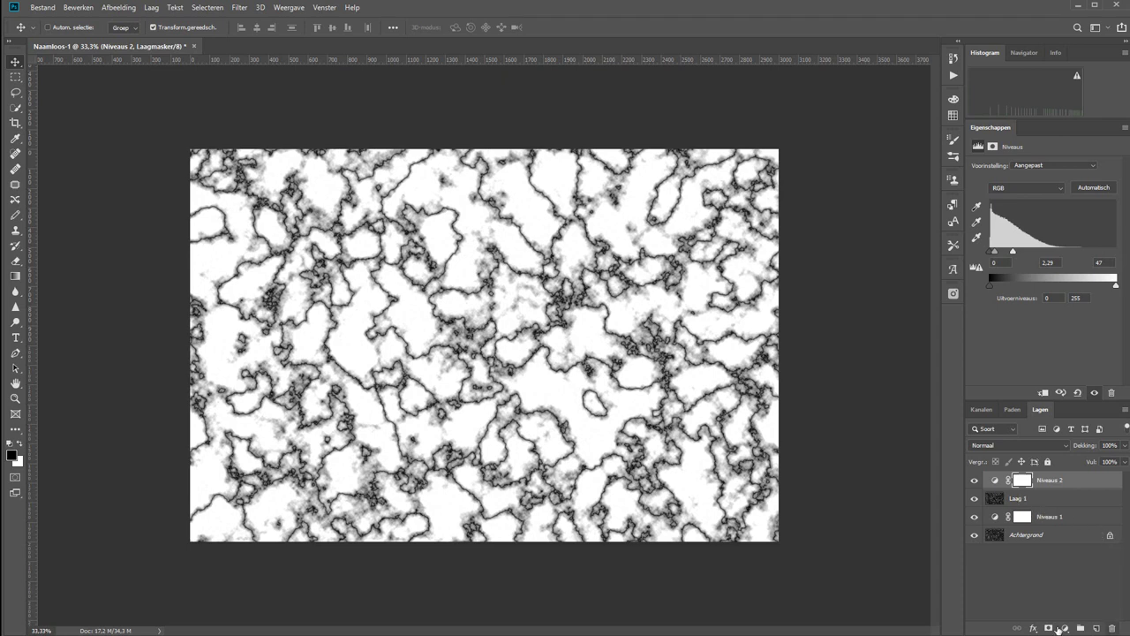
Step: Set Laag 1 to Bleken blend mode and clip Niveaus 2 to it
{"action": "left_click", "coordinate": [1047, 501]}
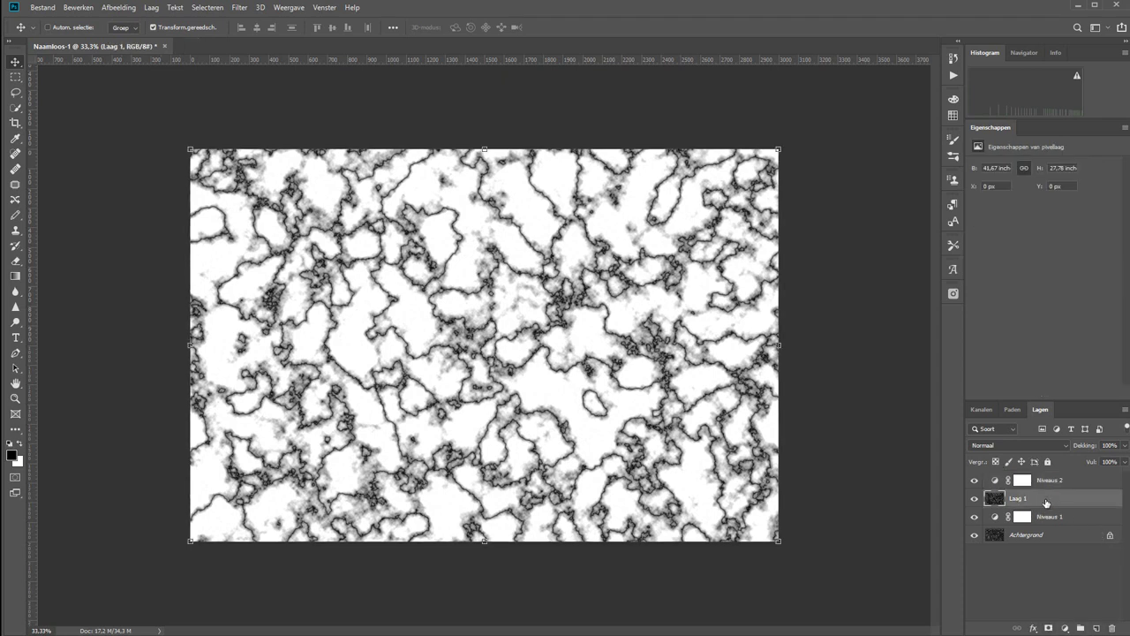
{"action": "left_click", "coordinate": [1019, 444]}
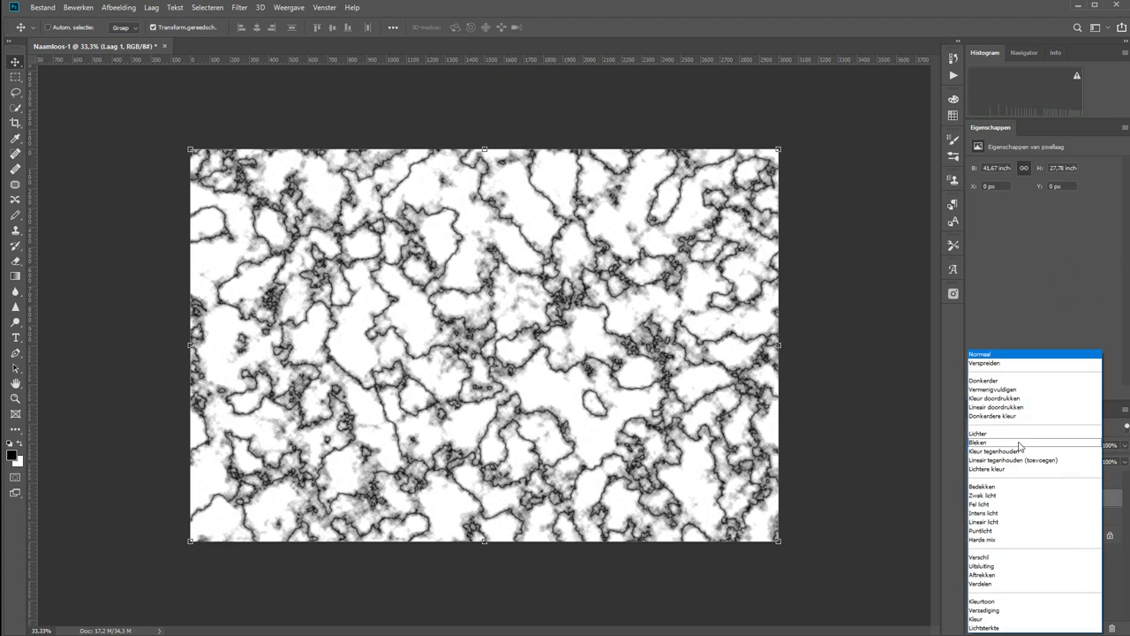
{"action": "left_click", "coordinate": [1013, 446]}
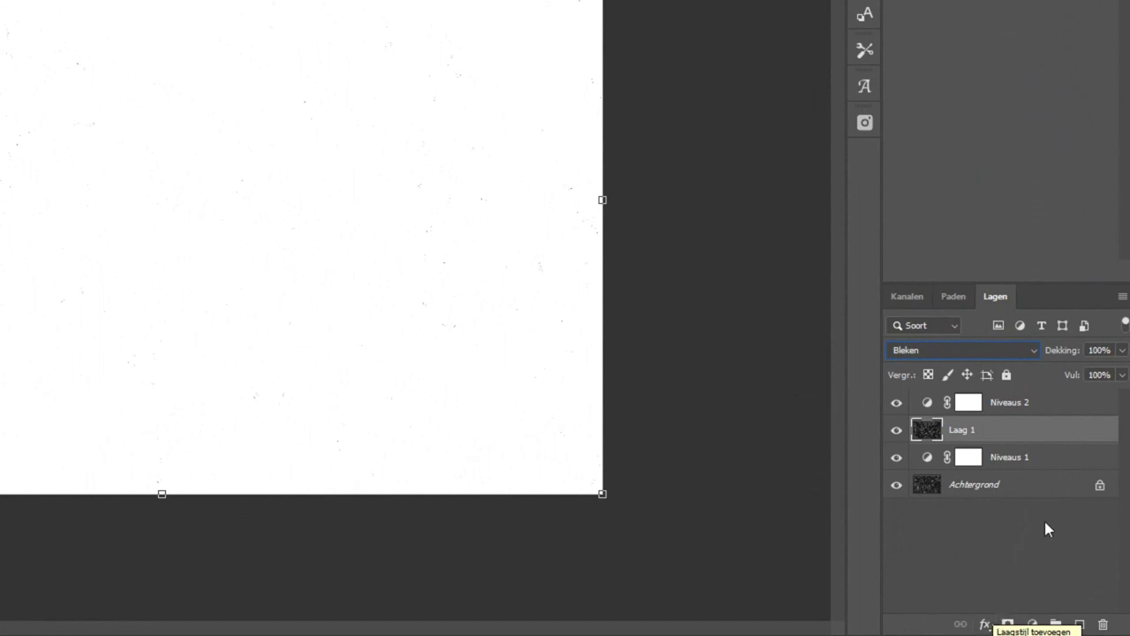
{"action": "left_click", "coordinate": [1043, 411]}
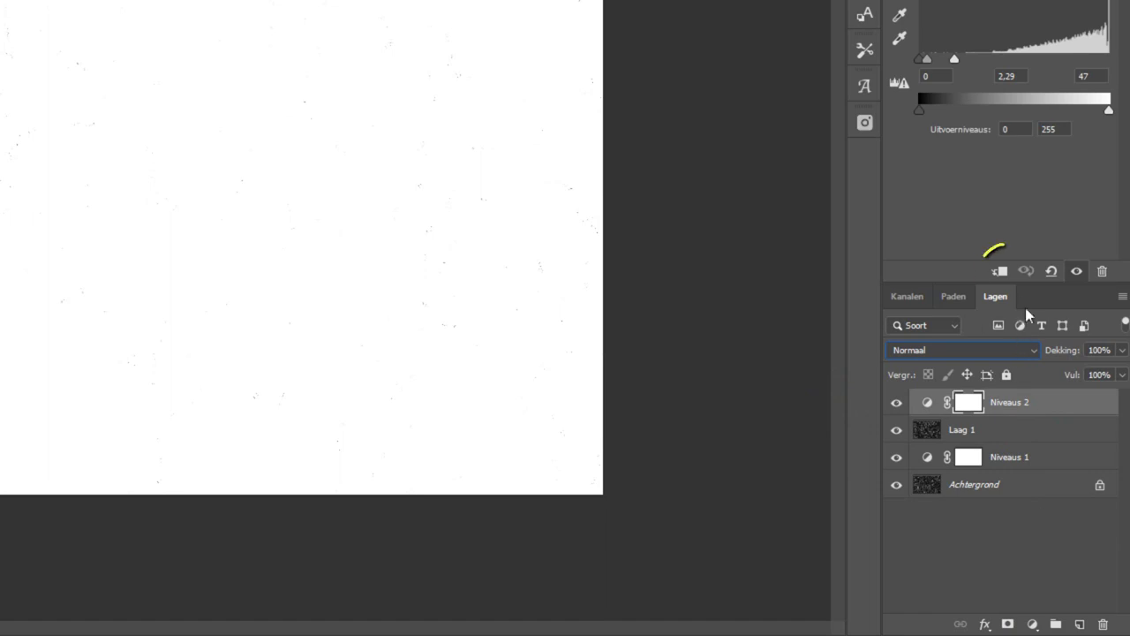
{"action": "left_click", "coordinate": [1001, 270]}
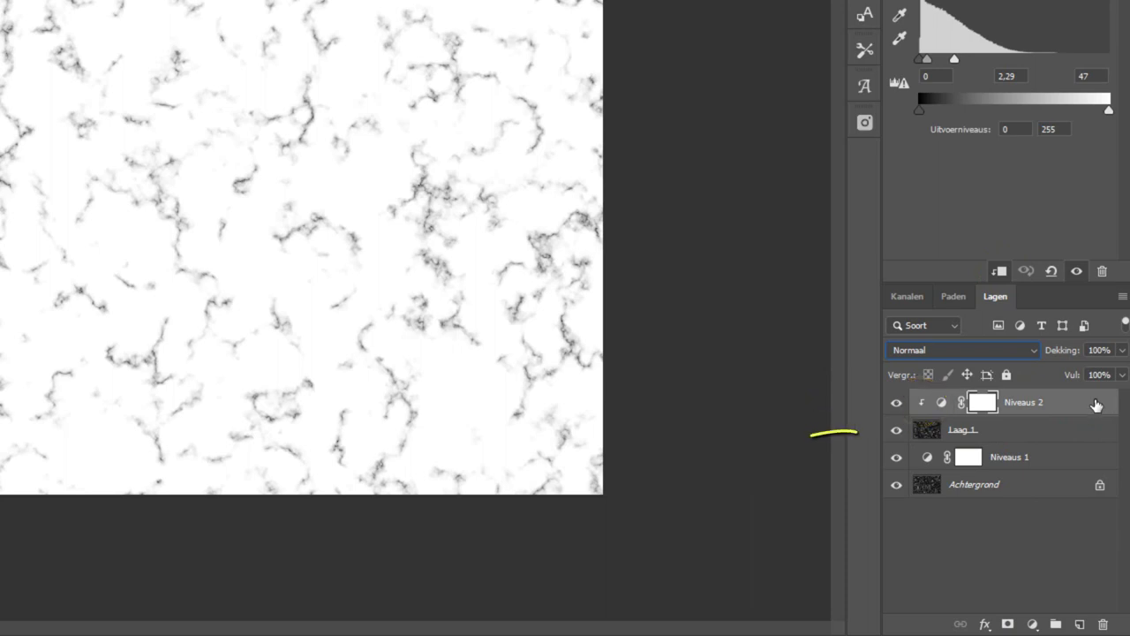
Step: Raise Niveaus 2's white input so levels read 0, 1,62, 121, comparing with Laag 1 toggled
{"action": "left_click", "coordinate": [896, 430]}
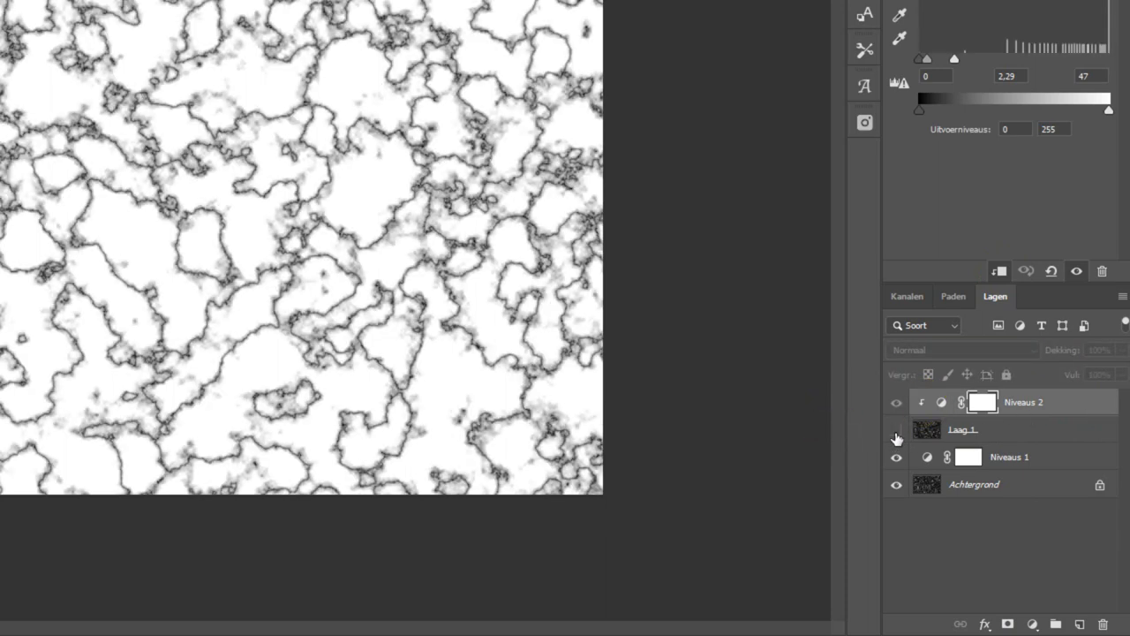
{"action": "left_click", "coordinate": [897, 432]}
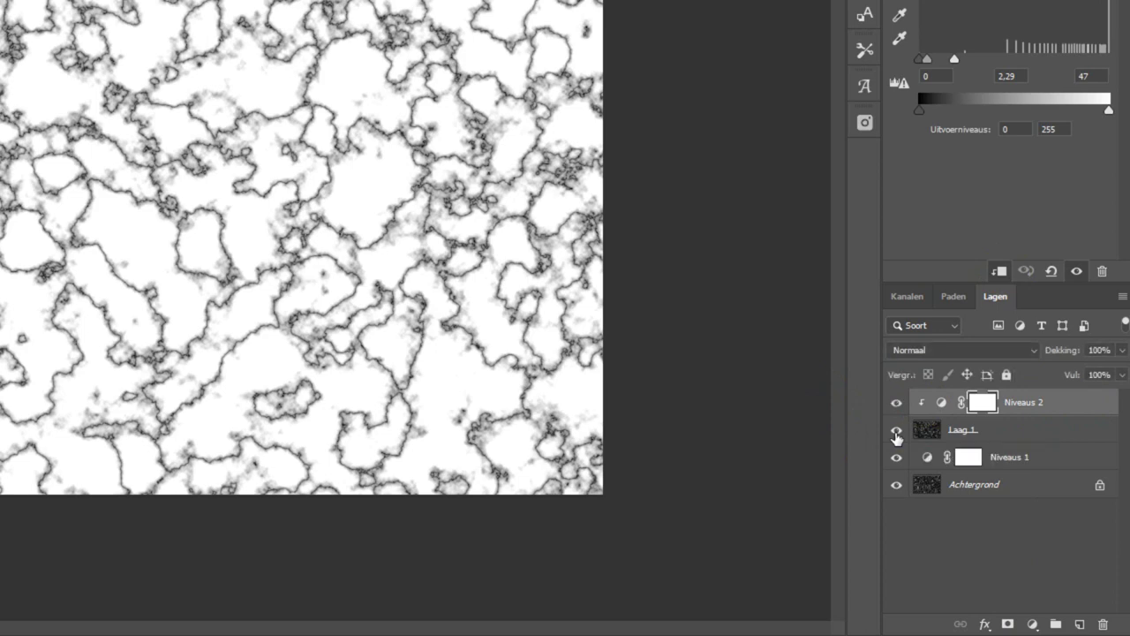
{"action": "left_click", "coordinate": [941, 405]}
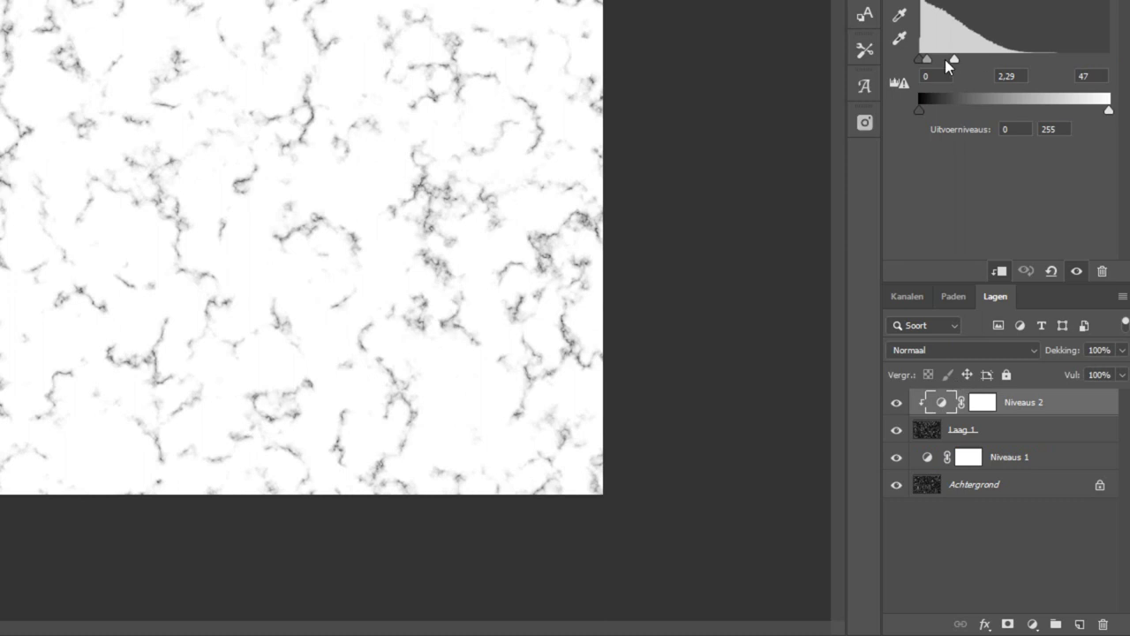
{"action": "left_click_drag", "start_coordinate": [955, 62], "coordinate": [1010, 61]}
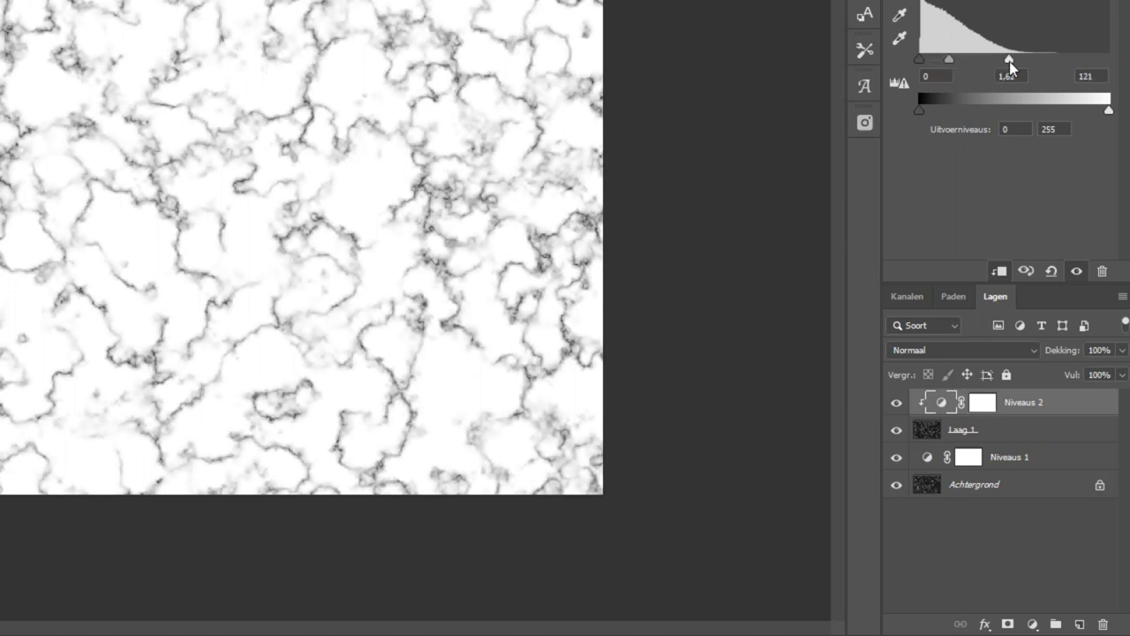
{"action": "left_click", "coordinate": [896, 430]}
{"action": "left_click", "coordinate": [896, 430]}
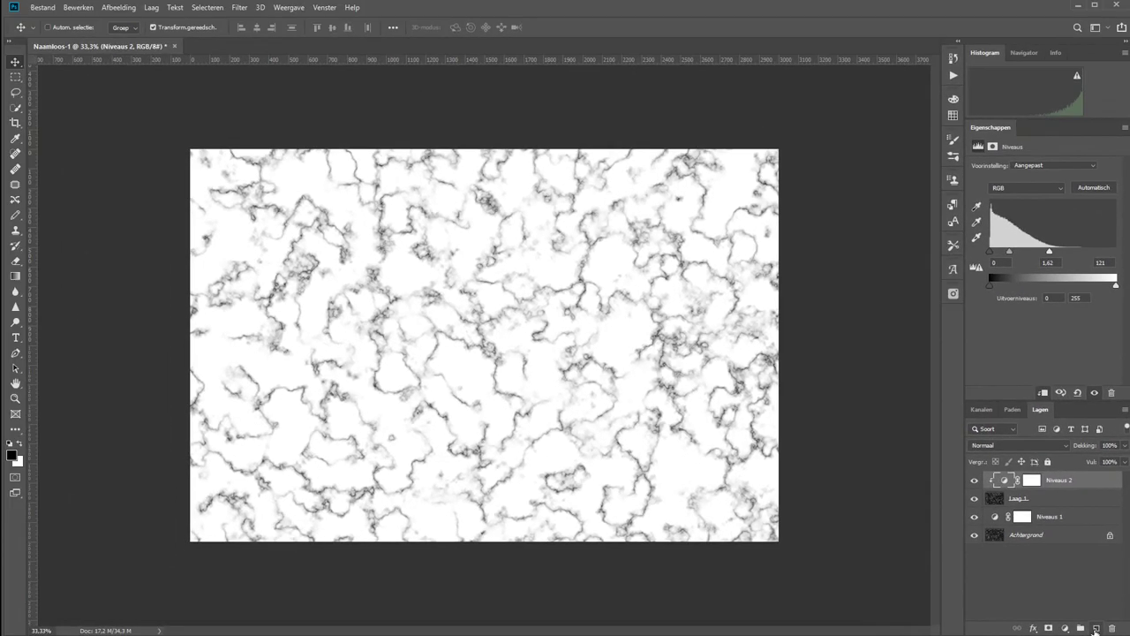
Step: Add Laag 2 and fill it with Wolken, then Andere wolken difference clouds
{"action": "left_click", "coordinate": [1082, 625]}
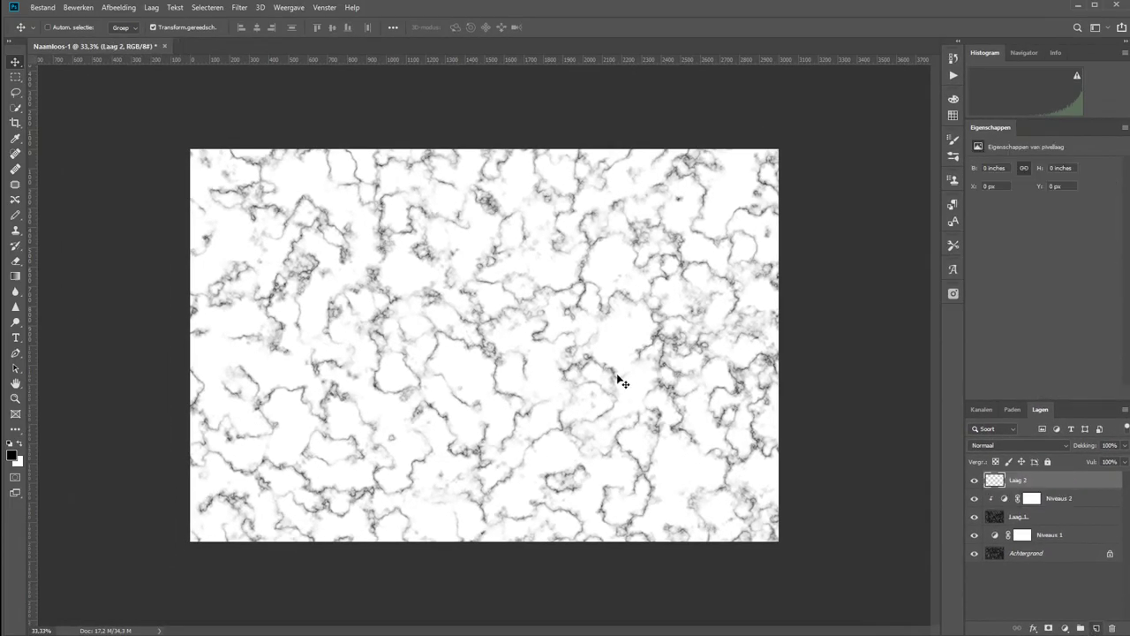
{"action": "left_click", "coordinate": [240, 11]}
{"action": "mouse_move", "coordinate": [256, 163]}
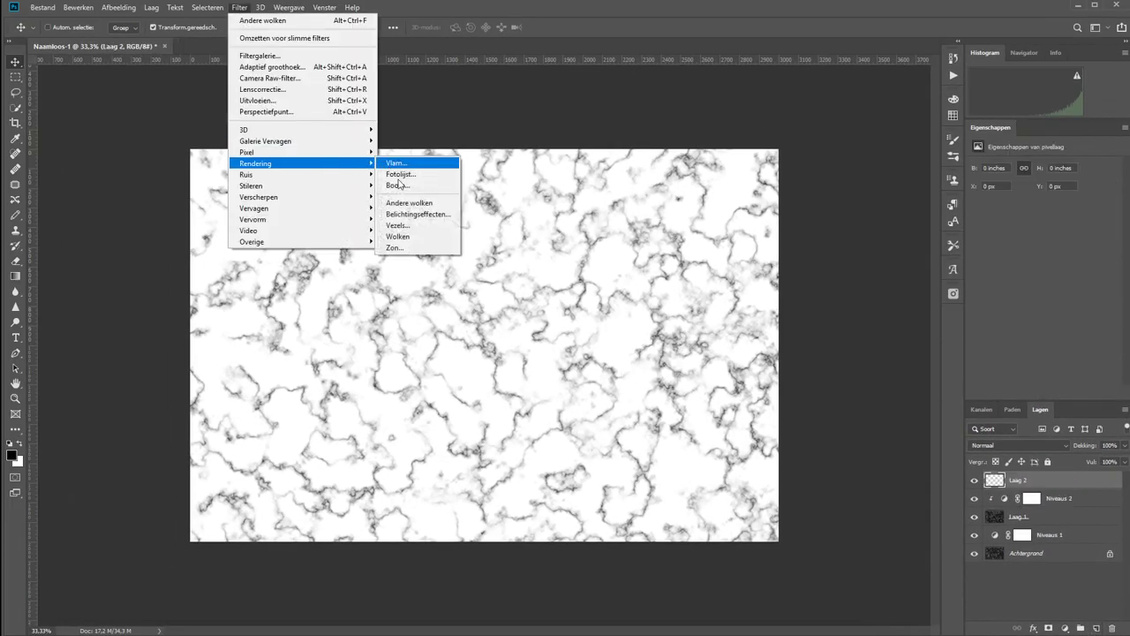
{"action": "left_click", "coordinate": [402, 236]}
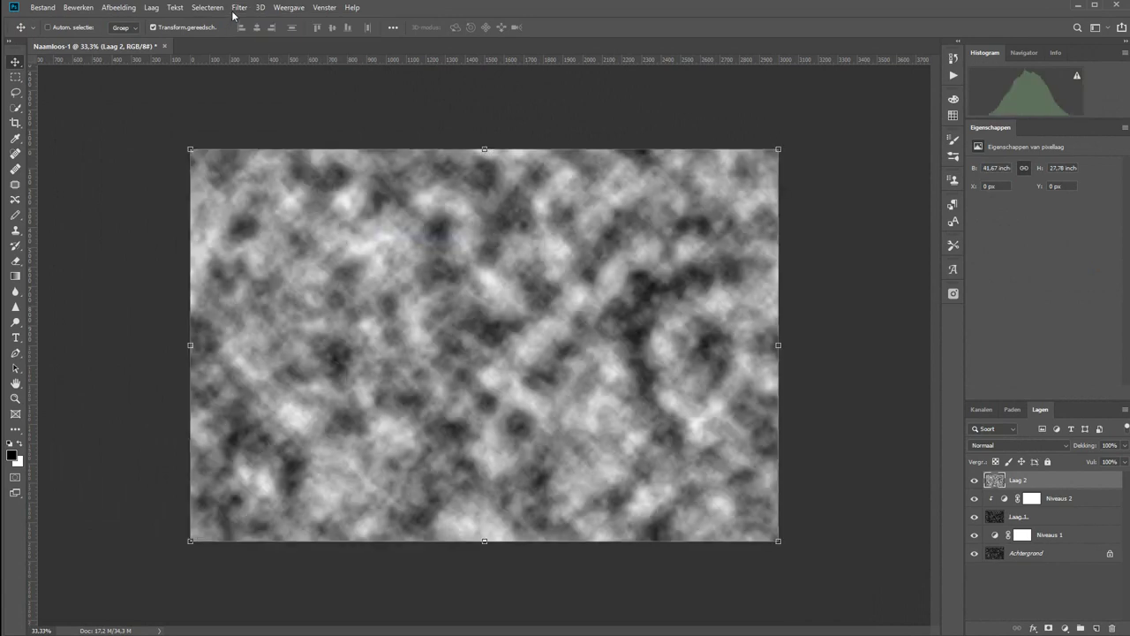
{"action": "left_click", "coordinate": [239, 7]}
{"action": "left_click", "coordinate": [410, 184]}
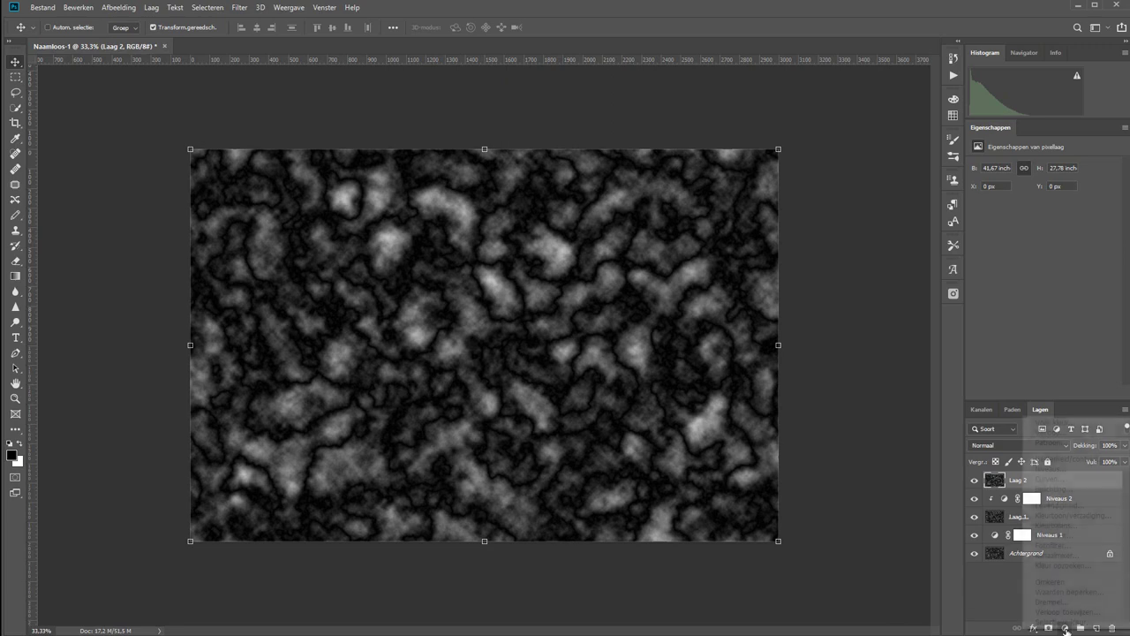
Step: Add a Niveaus 3 layer clipped to Laag 2 with input levels 0, 2,64, 32
{"action": "left_click", "coordinate": [1066, 628]}
{"action": "left_click", "coordinate": [1052, 470]}
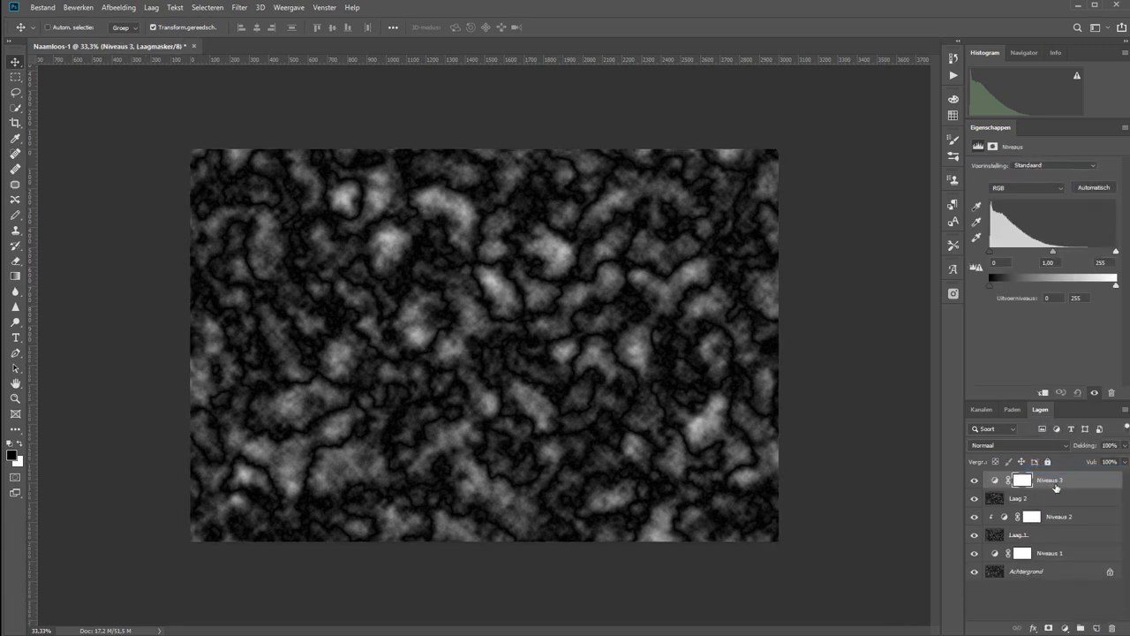
{"action": "left_click", "coordinate": [1044, 393]}
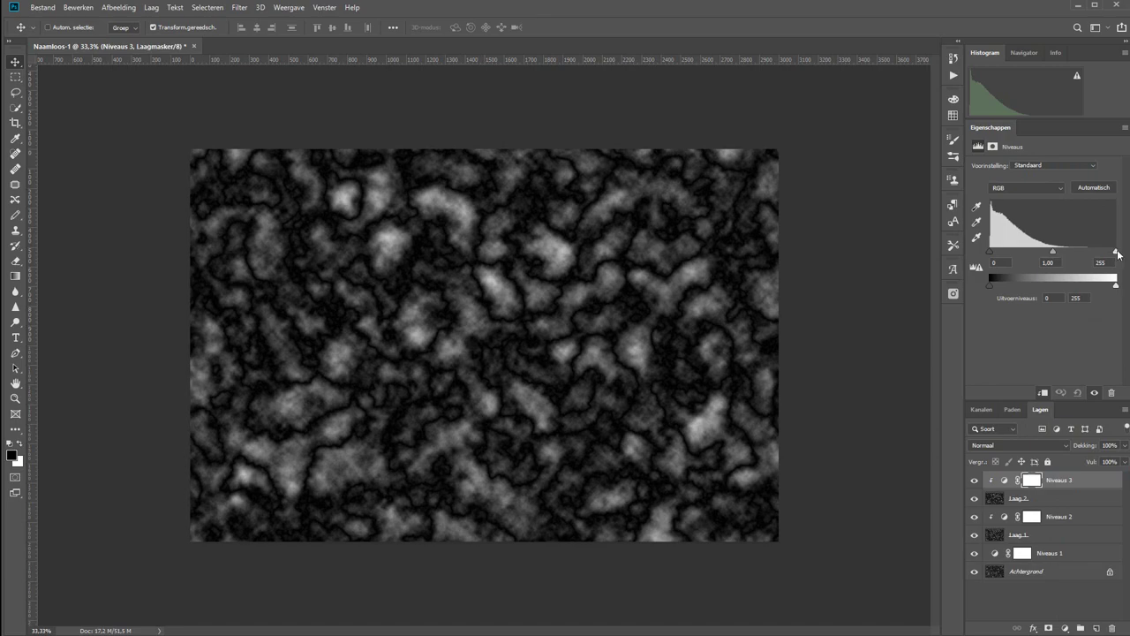
{"action": "left_click_drag", "start_coordinate": [1115, 254], "coordinate": [1006, 256]}
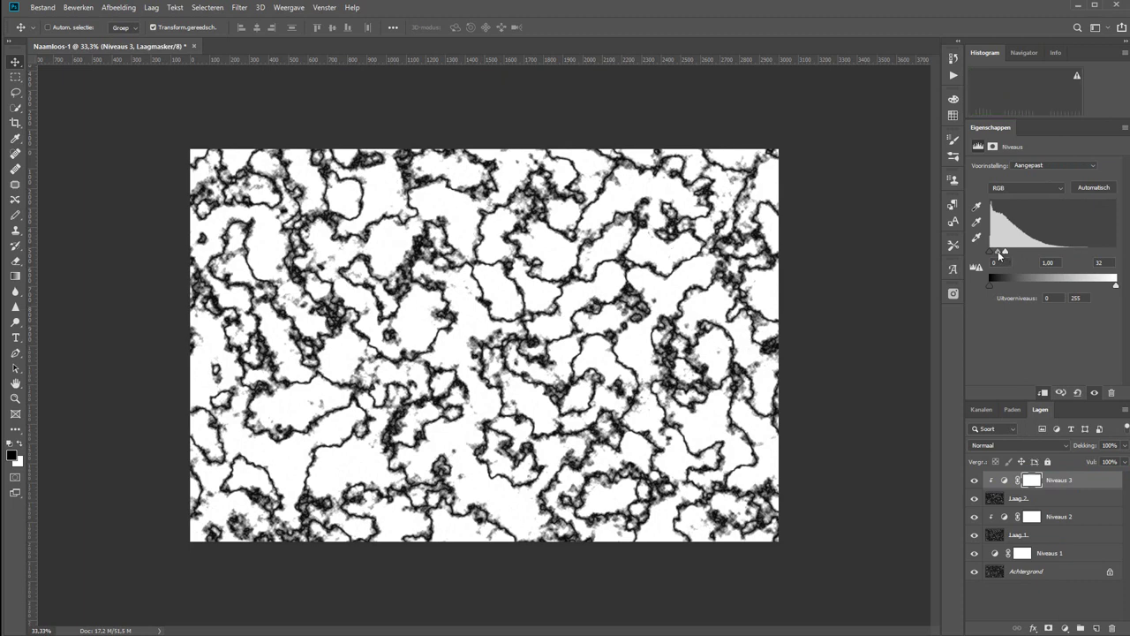
{"action": "left_click_drag", "start_coordinate": [1000, 255], "coordinate": [993, 255]}
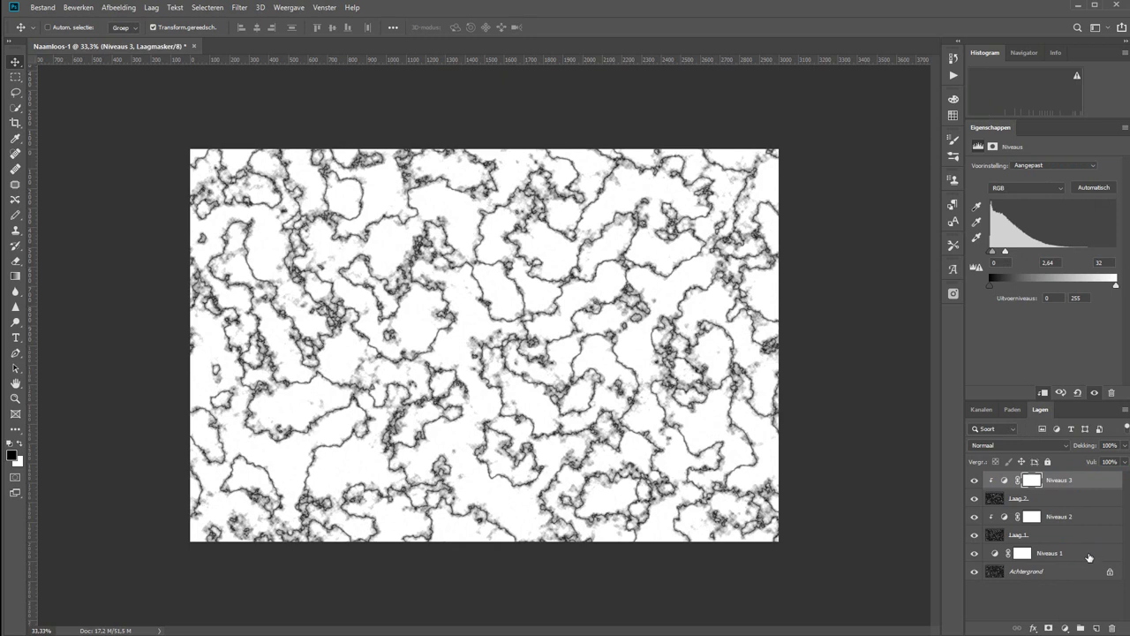
Step: Set Laag 2 to Zwak licht blend mode with 60% Dekking
{"action": "left_click", "coordinate": [1047, 499]}
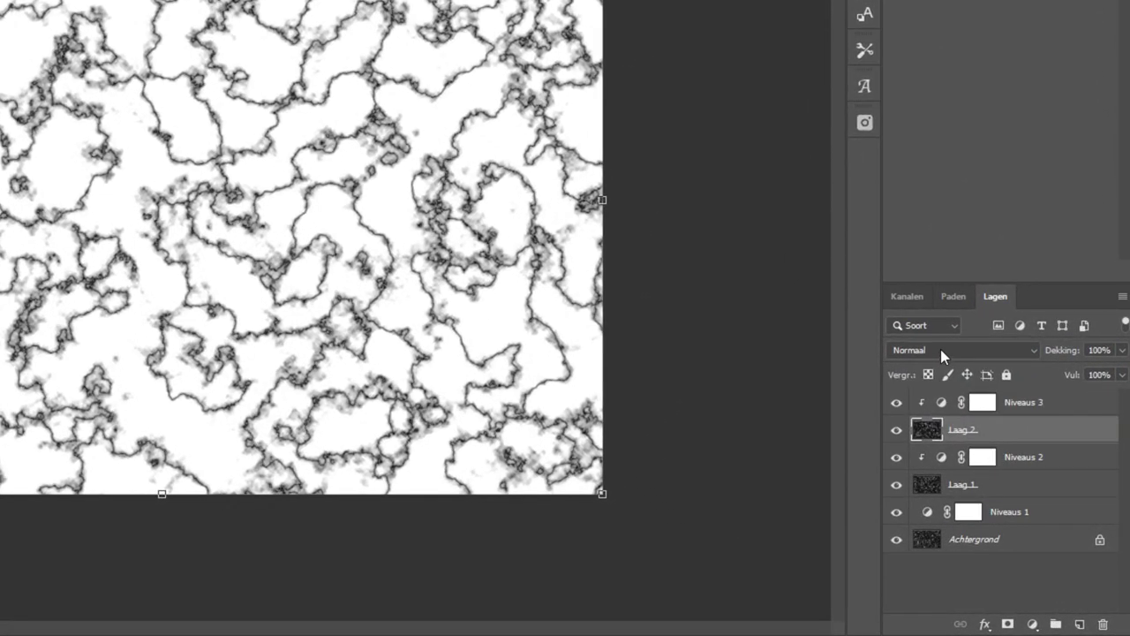
{"action": "left_click", "coordinate": [940, 350]}
{"action": "left_click", "coordinate": [940, 426]}
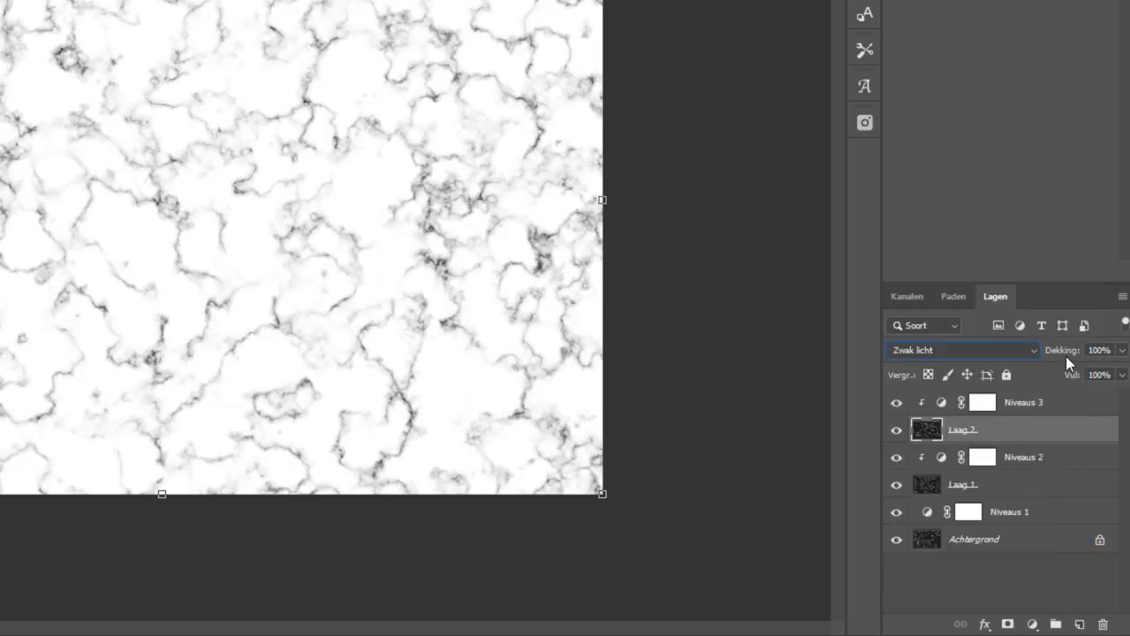
{"action": "mouse_move", "coordinate": [1066, 353]}
{"action": "left_mouse_down"}
{"action": "mouse_move", "coordinate": [992, 353]}
{"action": "mouse_move", "coordinate": [1032, 357]}
{"action": "left_mouse_up"}
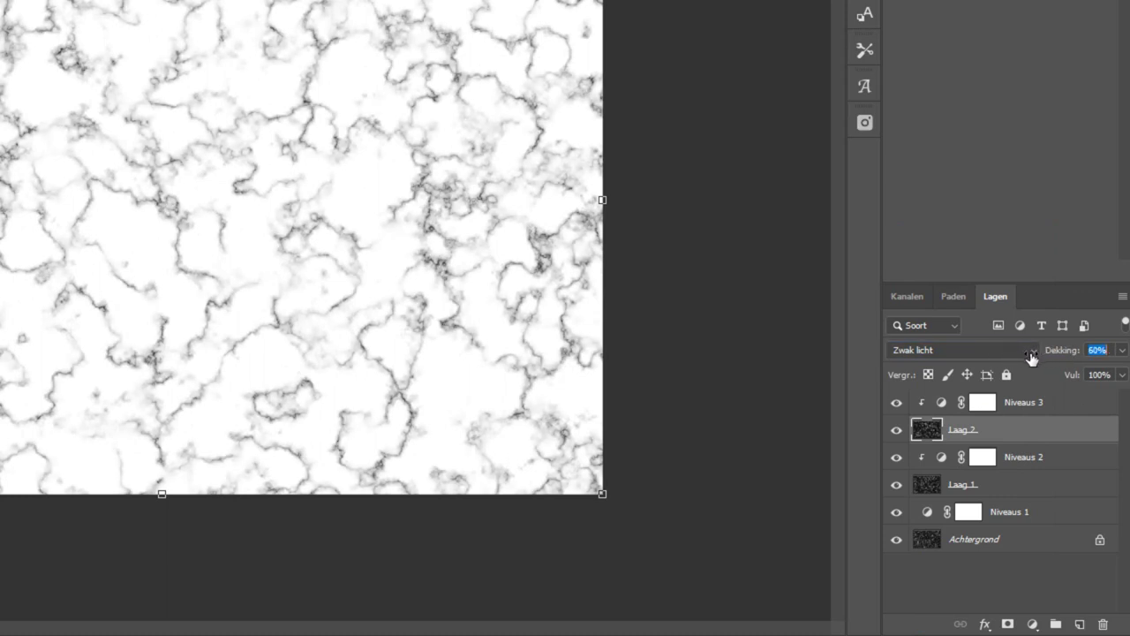
{"action": "left_click", "coordinate": [1065, 406]}
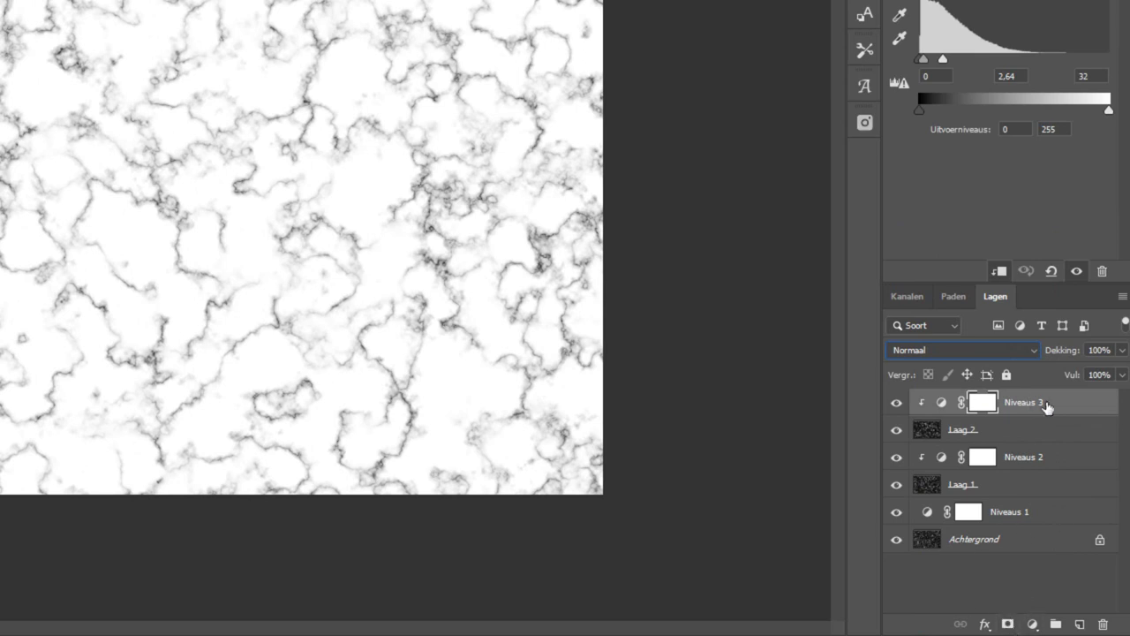
Step: Add a Kleurtoon/verzadiging layer with Vullen met kleur on, Kleurtoon 51, Verzadiging 18
{"action": "left_click", "coordinate": [1033, 625]}
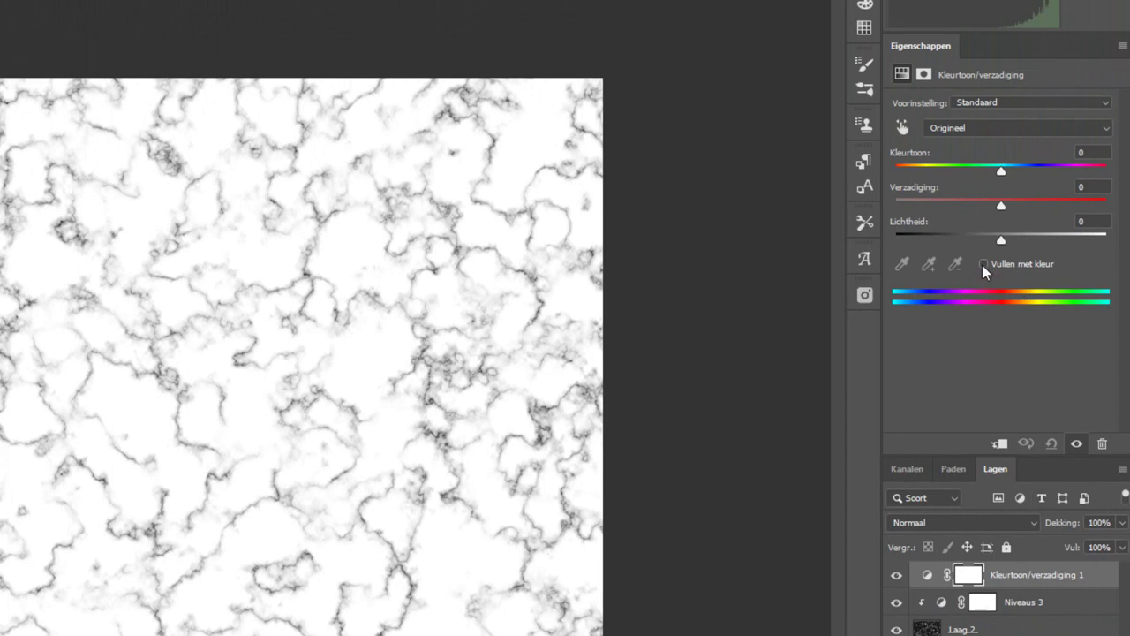
{"action": "left_click", "coordinate": [984, 264]}
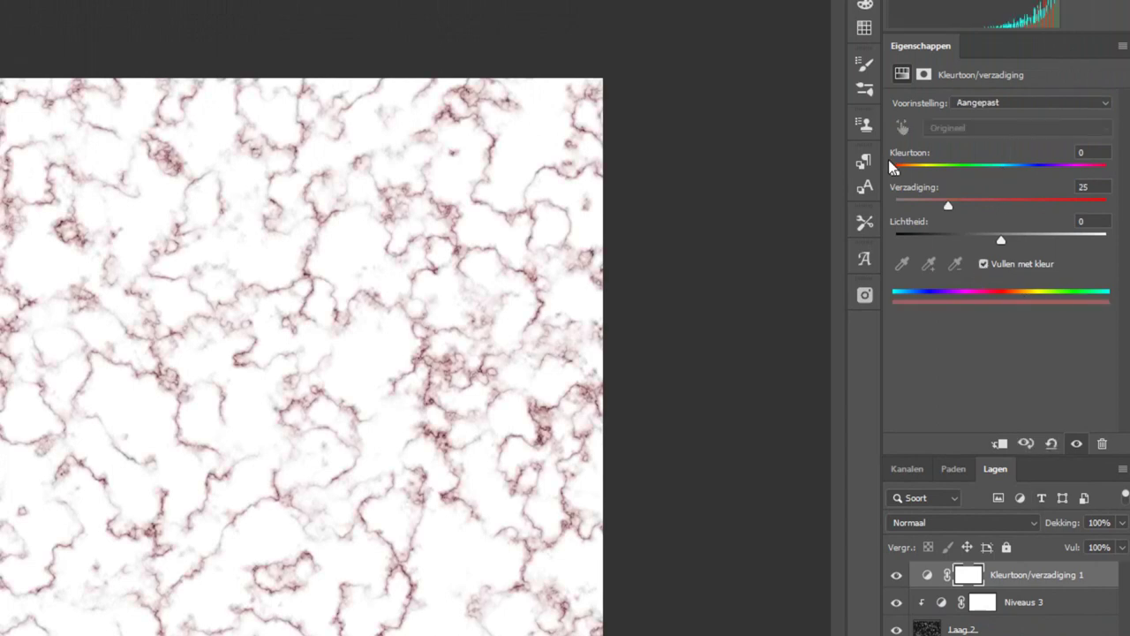
{"action": "left_click_drag", "start_coordinate": [898, 172], "coordinate": [926, 185]}
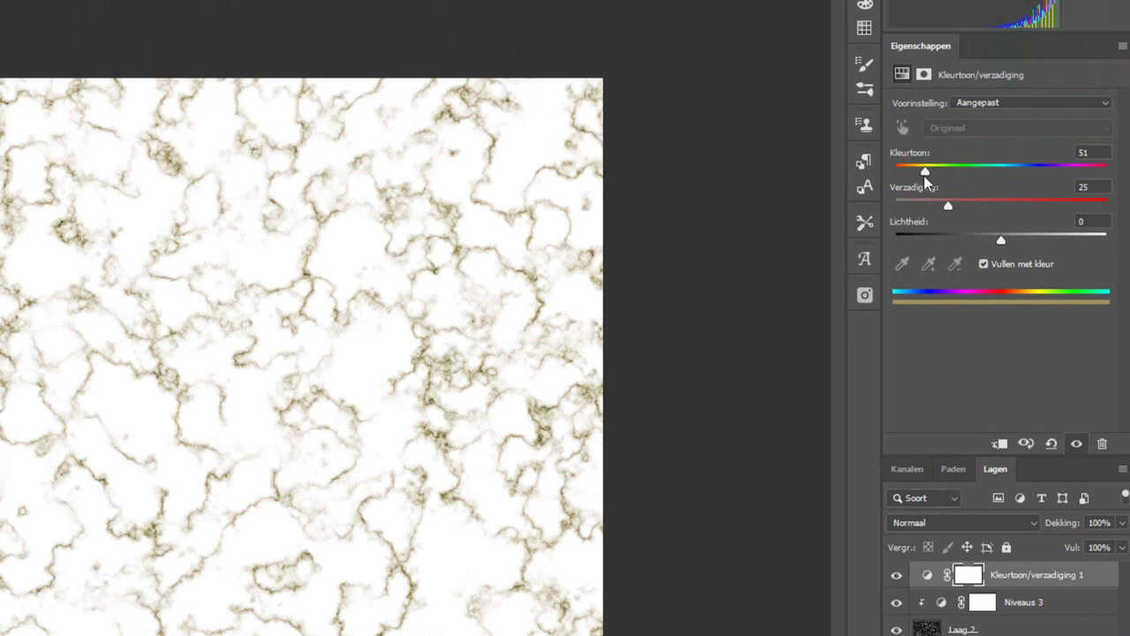
{"action": "mouse_move", "coordinate": [951, 209]}
{"action": "left_mouse_down"}
{"action": "mouse_move", "coordinate": [969, 209]}
{"action": "mouse_move", "coordinate": [934, 223]}
{"action": "left_mouse_up"}
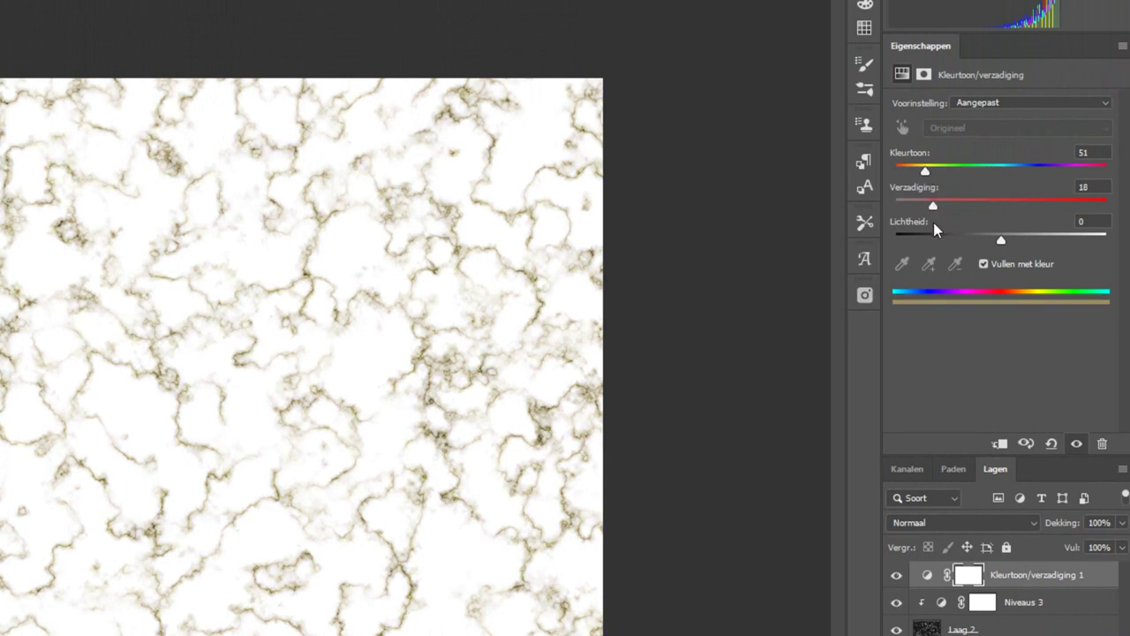